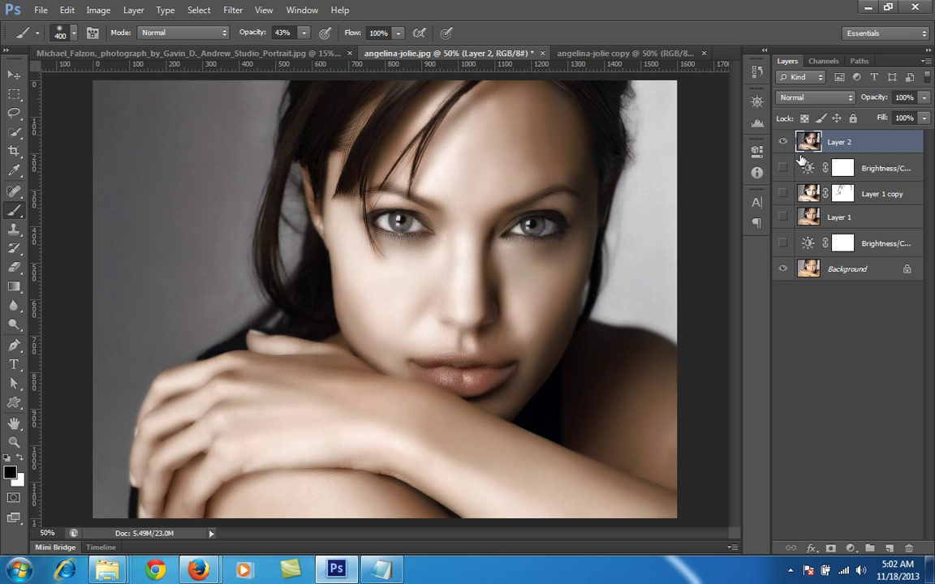
Hide and re-show Layer 2 to compare the retouch against the original photo
click(783, 144)
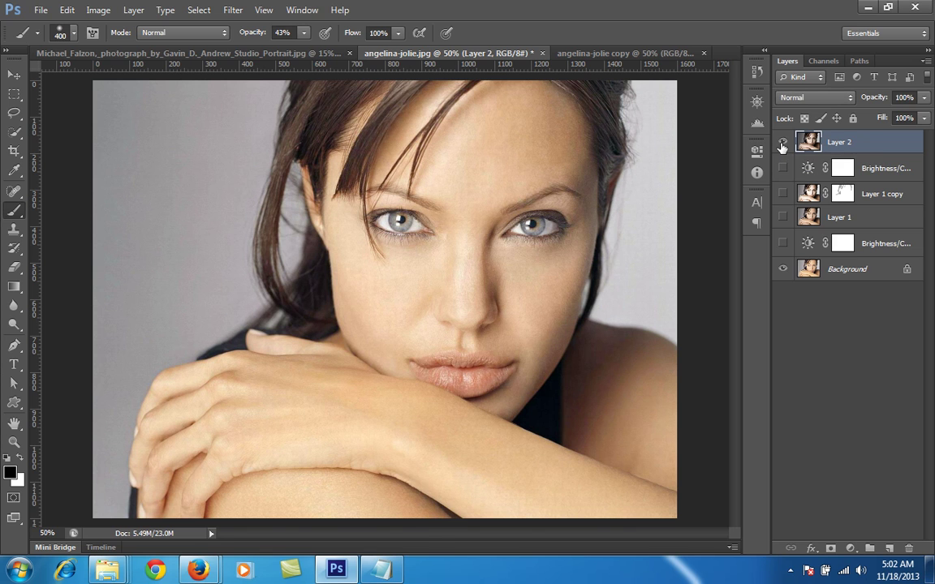
click(782, 143)
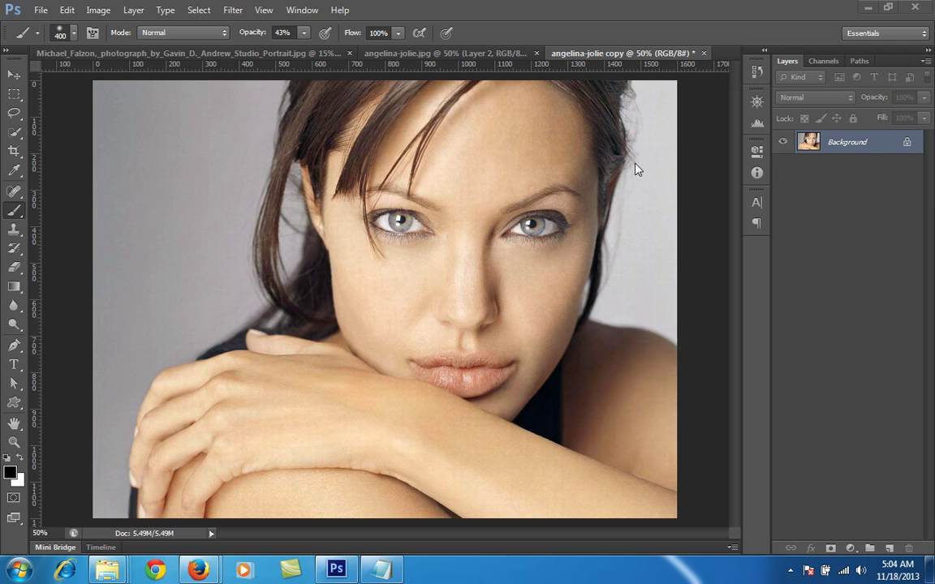
Add a Brightness/Contrast adjustment layer with Brightness -40 to darken the portrait
click(851, 548)
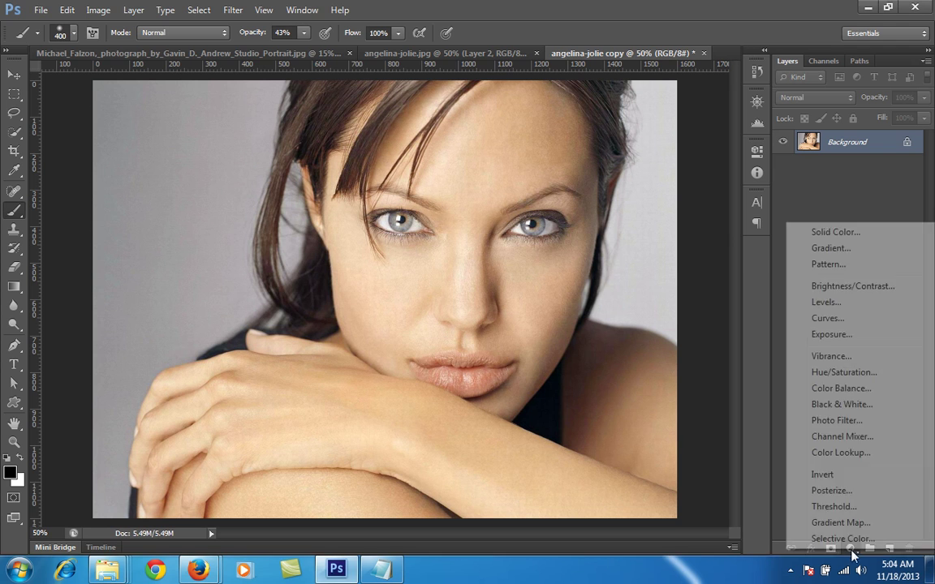
click(842, 288)
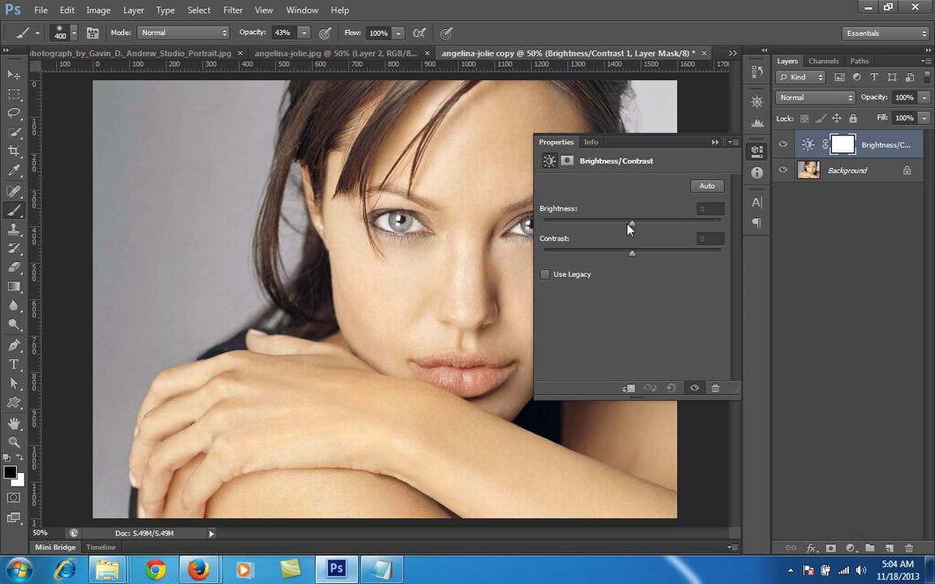
drag(632, 226, 616, 225)
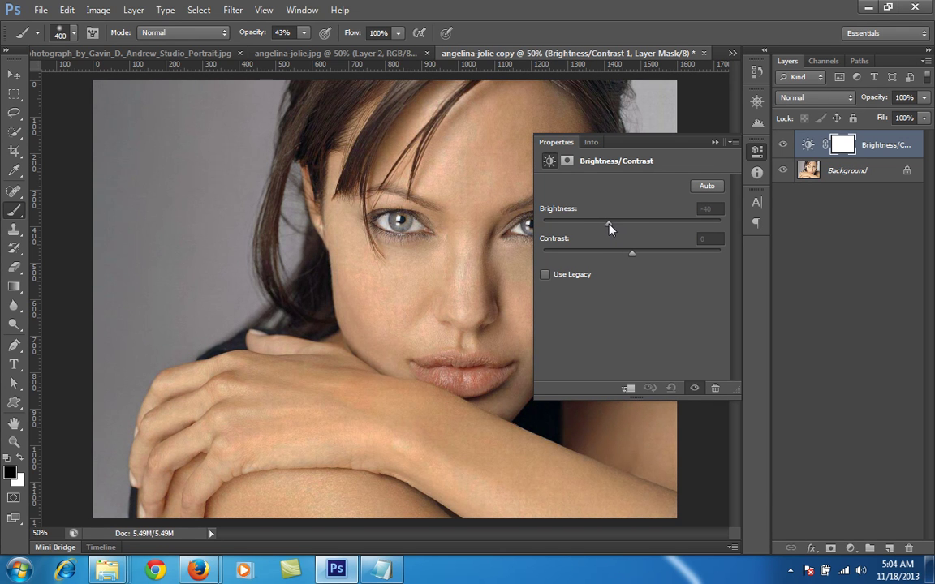
click(714, 143)
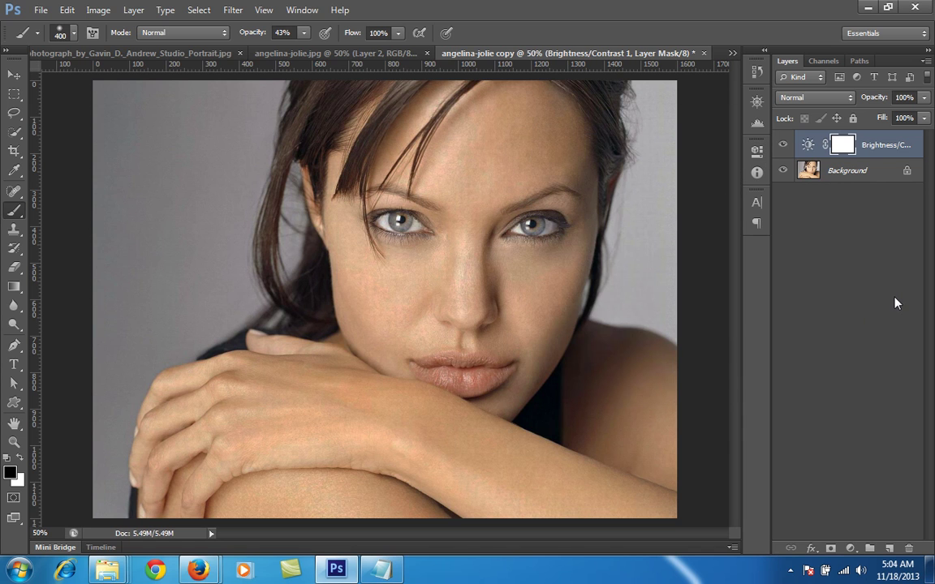
Stamp the visible layers into Layer 1 and apply Portraiture's Enhance: Glamour preset to it
key(ctrl+shift+alt+e)
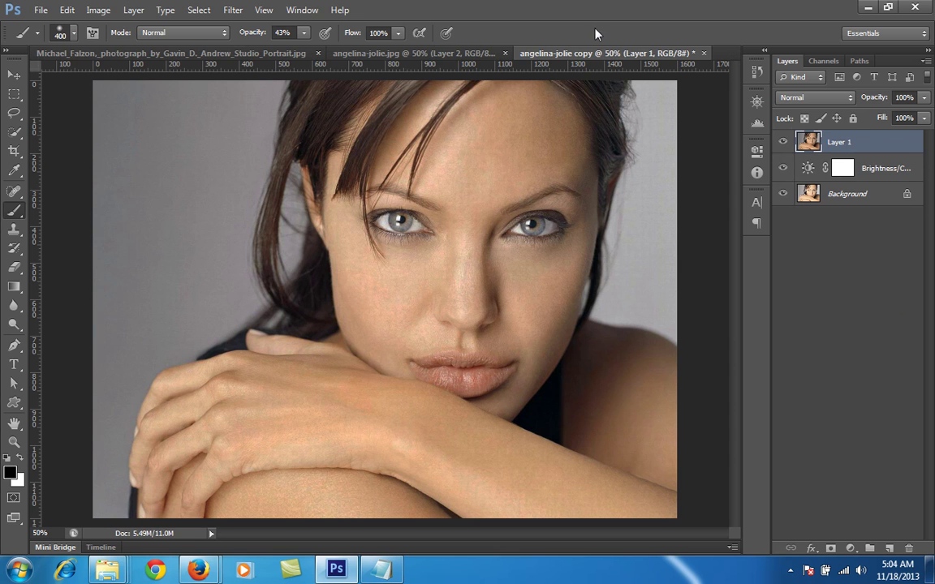
click(234, 10)
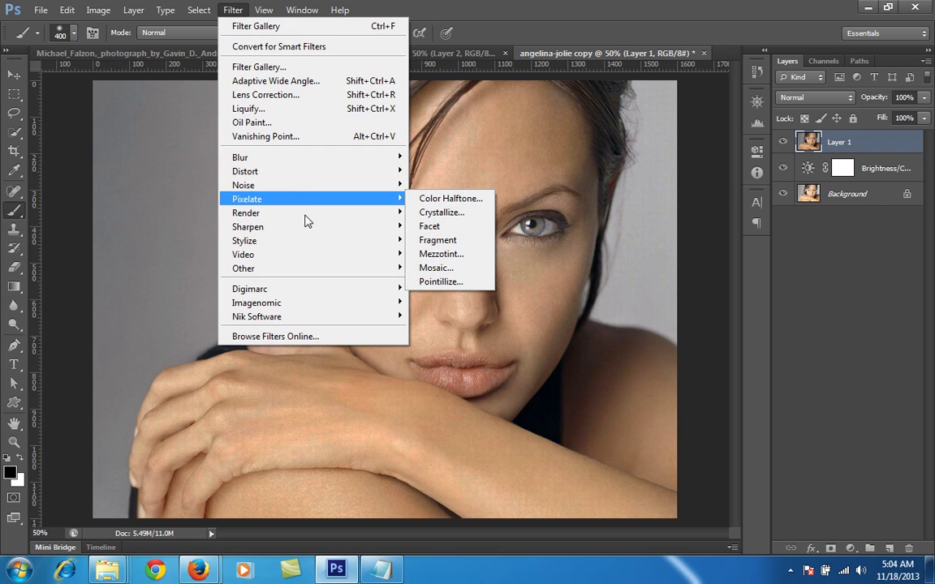
mouse_move(359, 306)
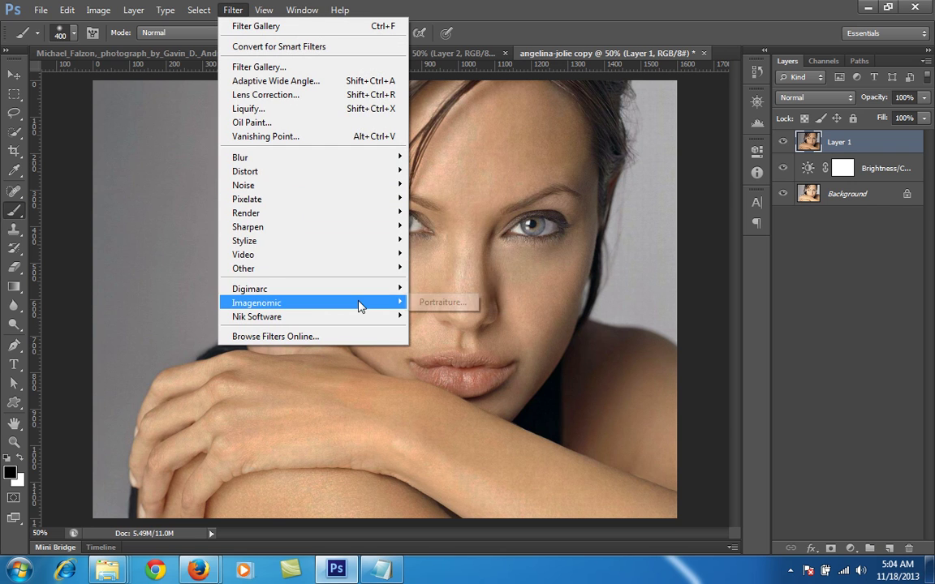
click(418, 302)
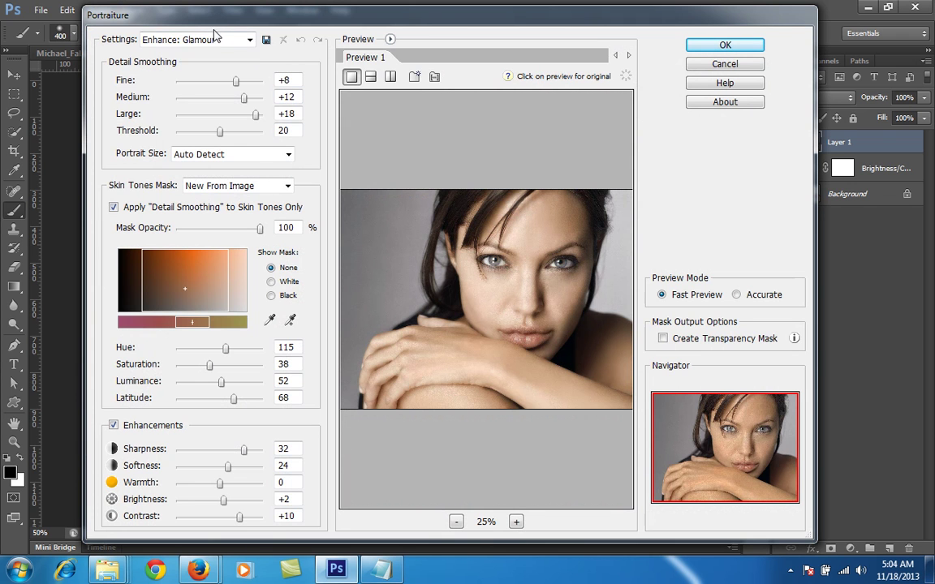
click(215, 40)
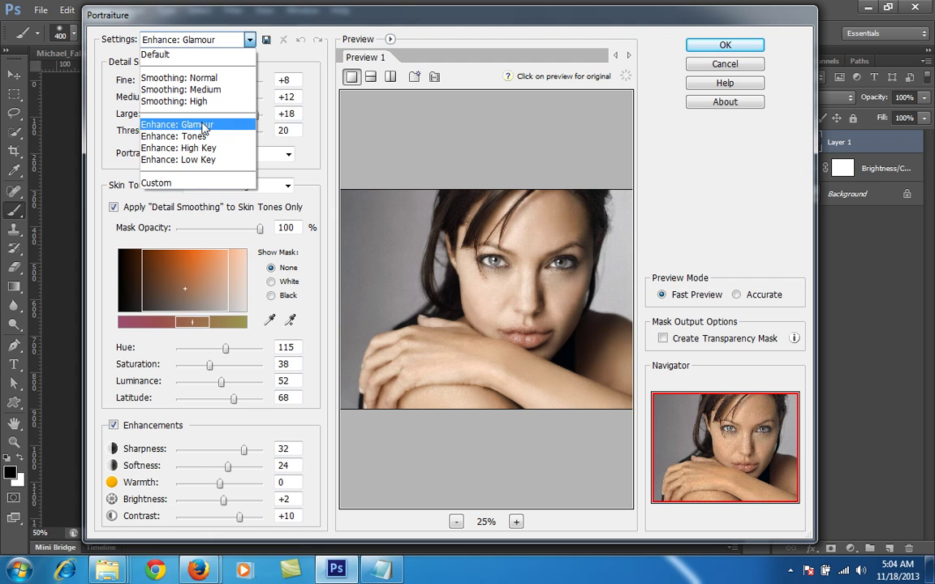
click(203, 127)
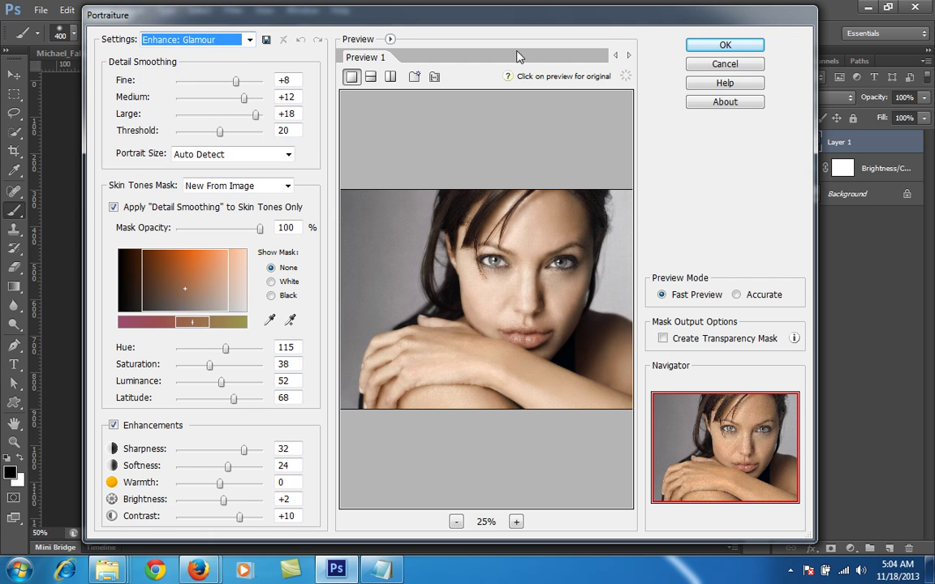
click(725, 45)
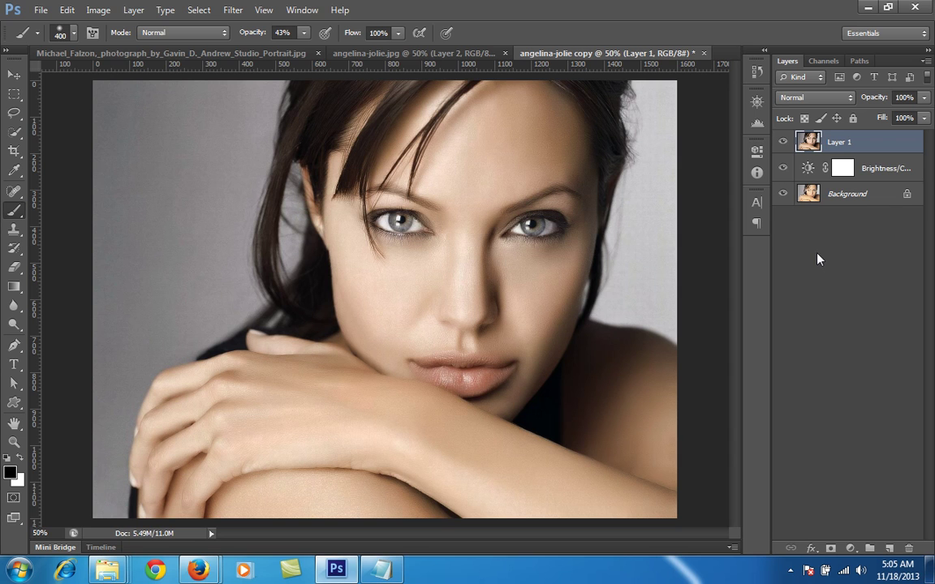
Duplicate Layer 1 and open the Filter Gallery with the whole photo fitted in the preview
key(ctrl+j)
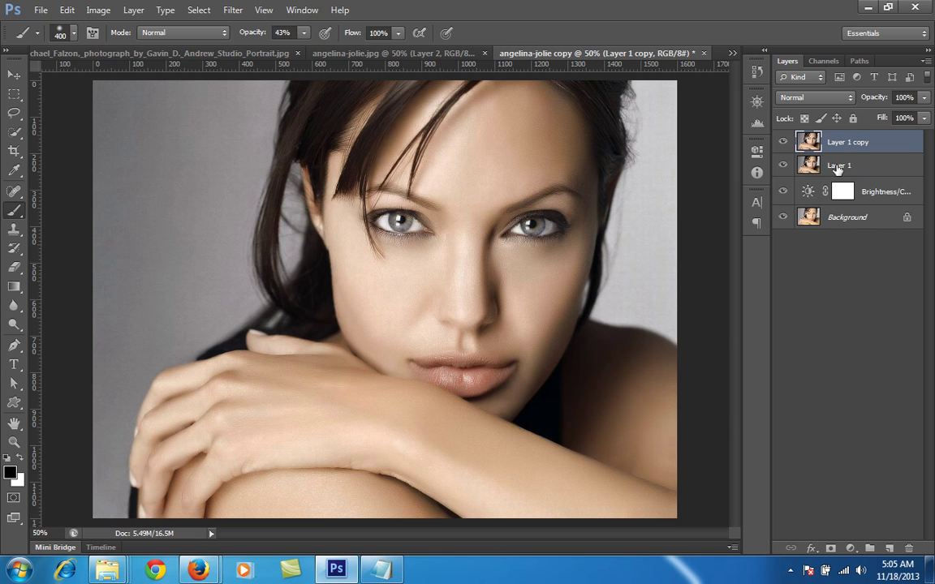
click(234, 10)
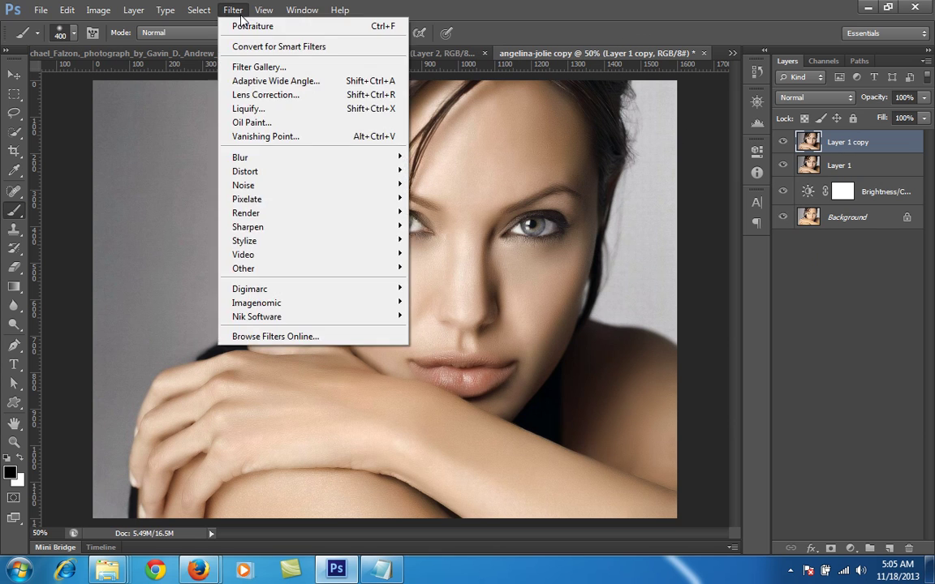
click(245, 68)
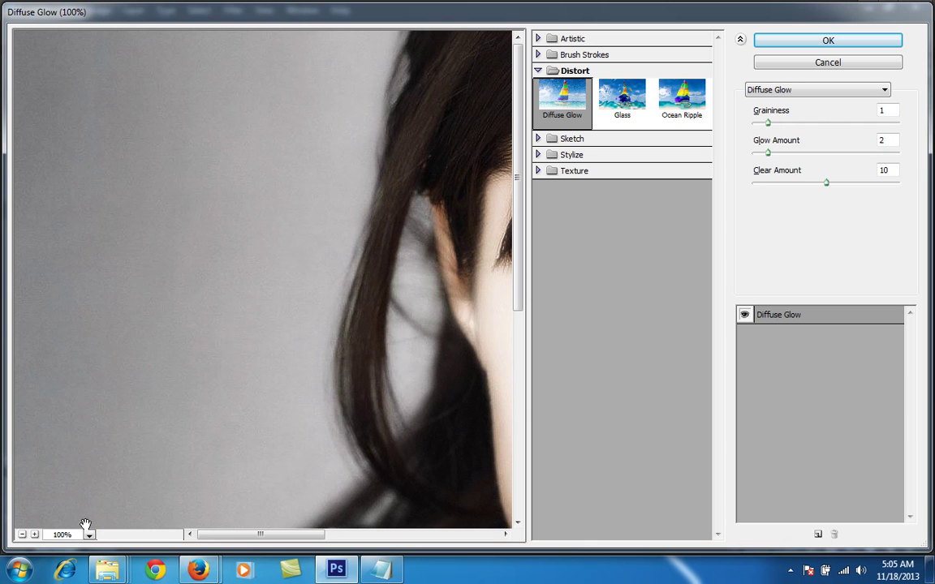
click(89, 536)
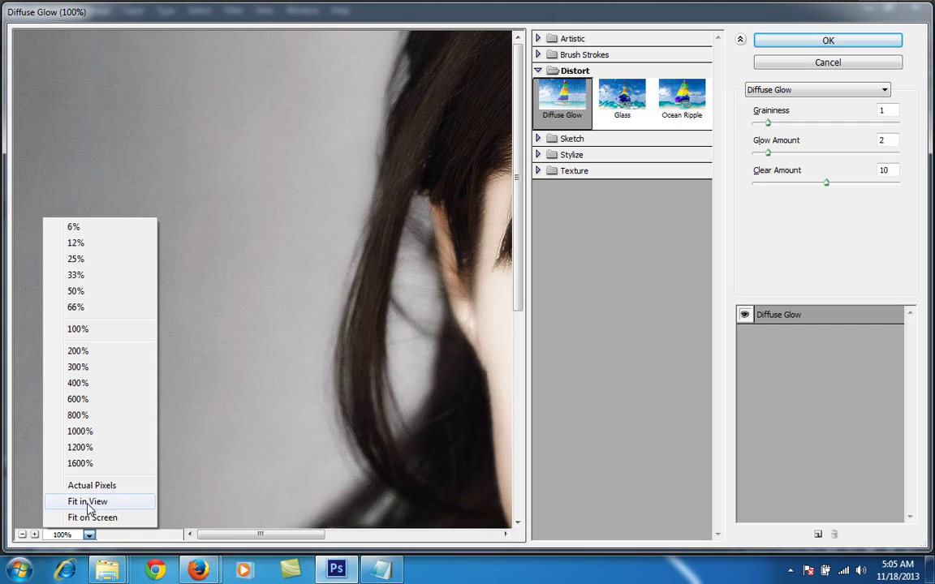
click(88, 502)
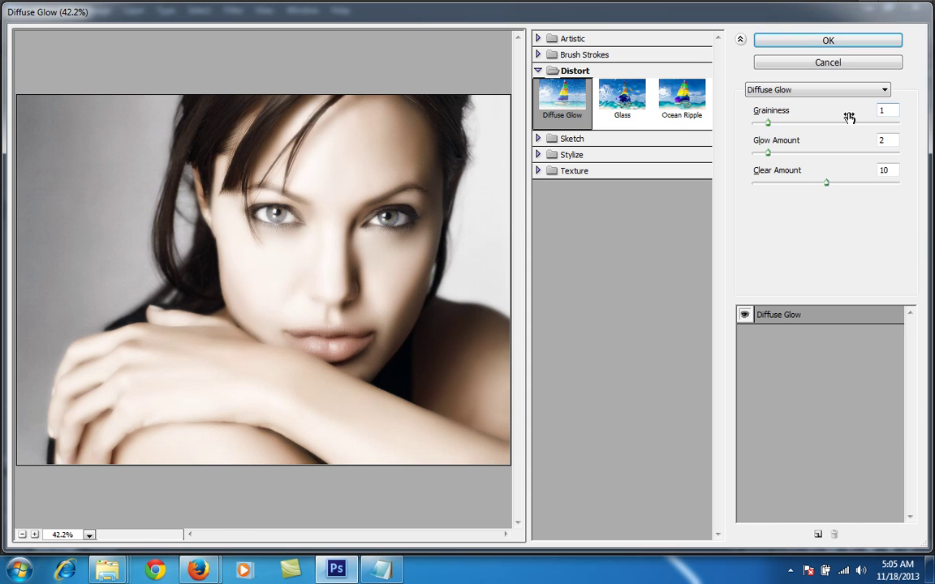
Apply Diffuse Glow with Graininess 0, Glow Amount 3 and Clear Amount 17 to the copy
drag(770, 120, 752, 120)
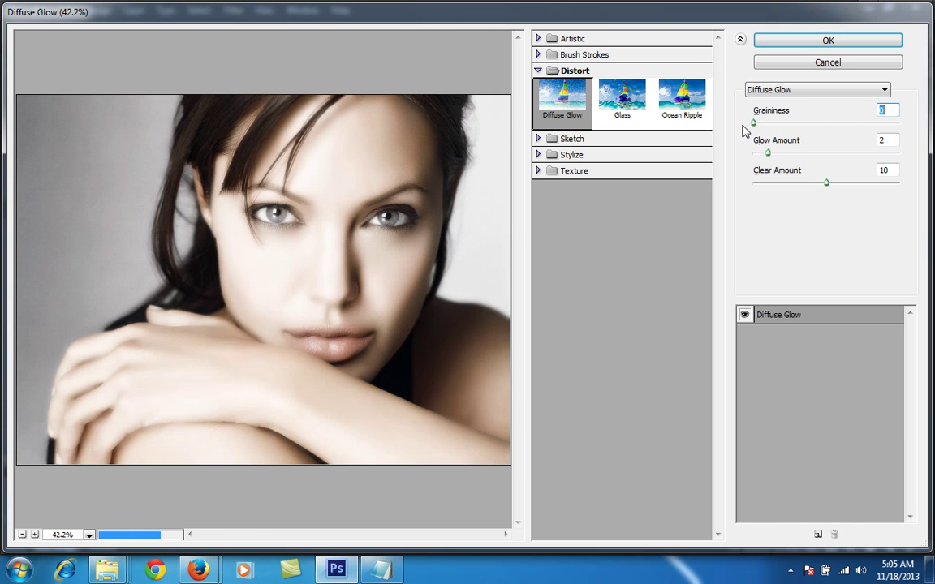
drag(828, 185, 868, 190)
mouse_move(768, 153)
mouse_down()
mouse_move(794, 157)
mouse_move(755, 156)
mouse_move(768, 159)
mouse_up()
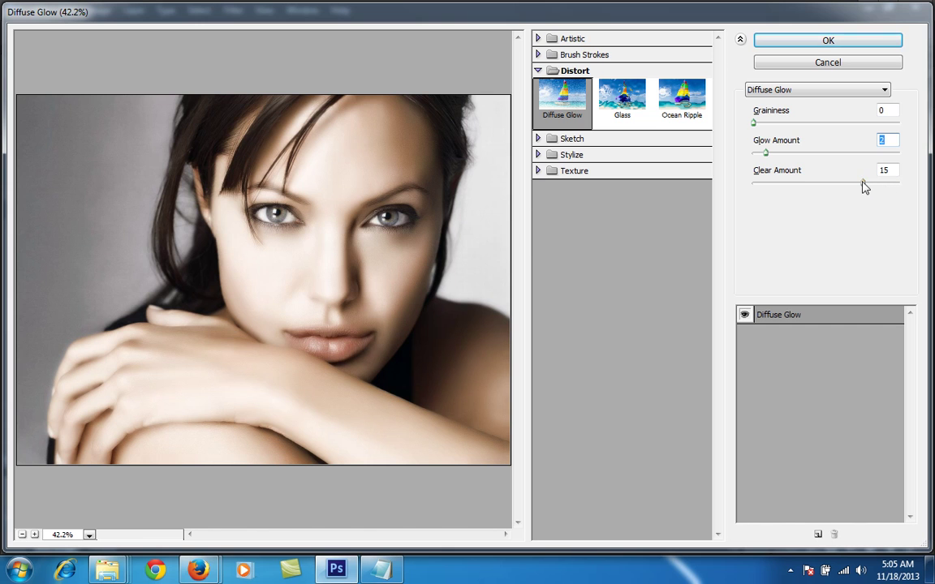
drag(864, 183, 875, 186)
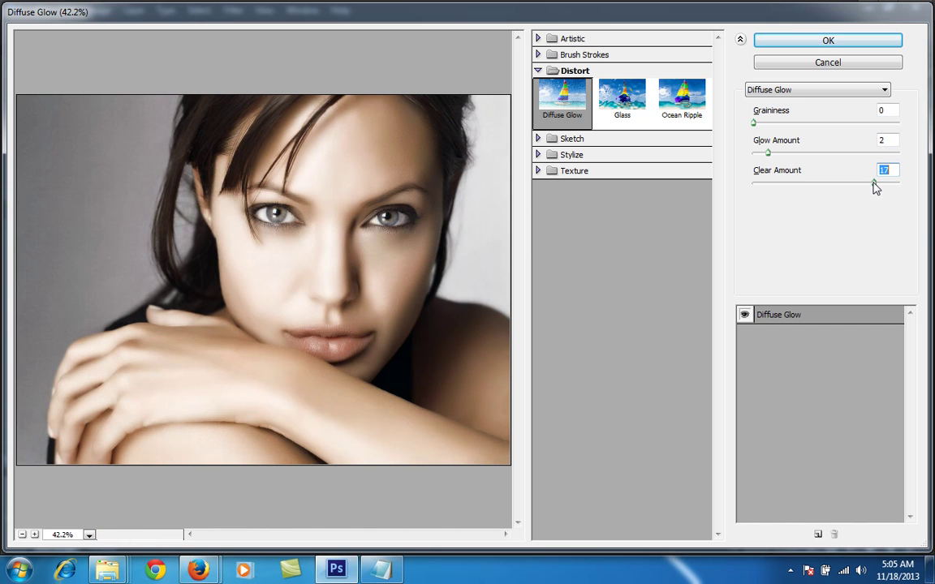
key(Down)
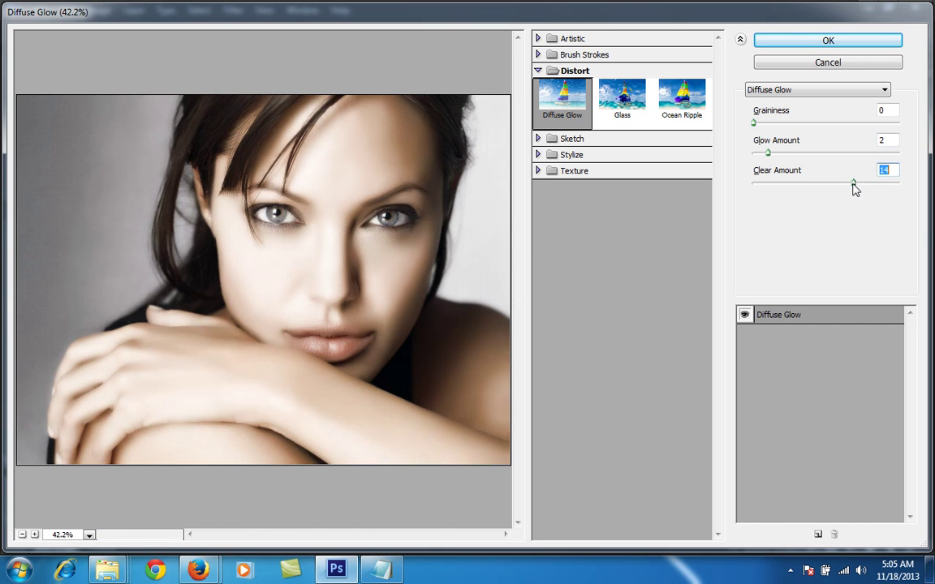
drag(874, 185, 879, 185)
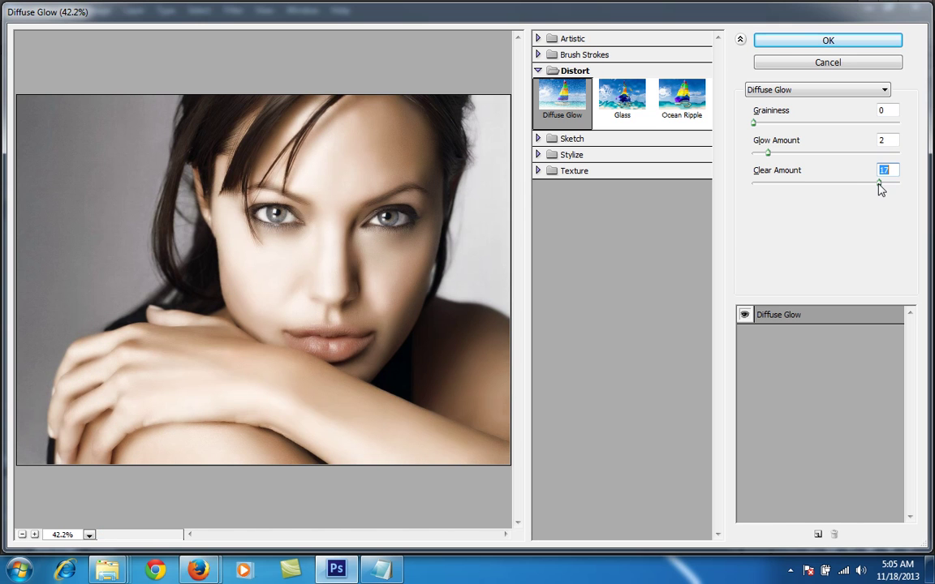
drag(767, 152, 774, 154)
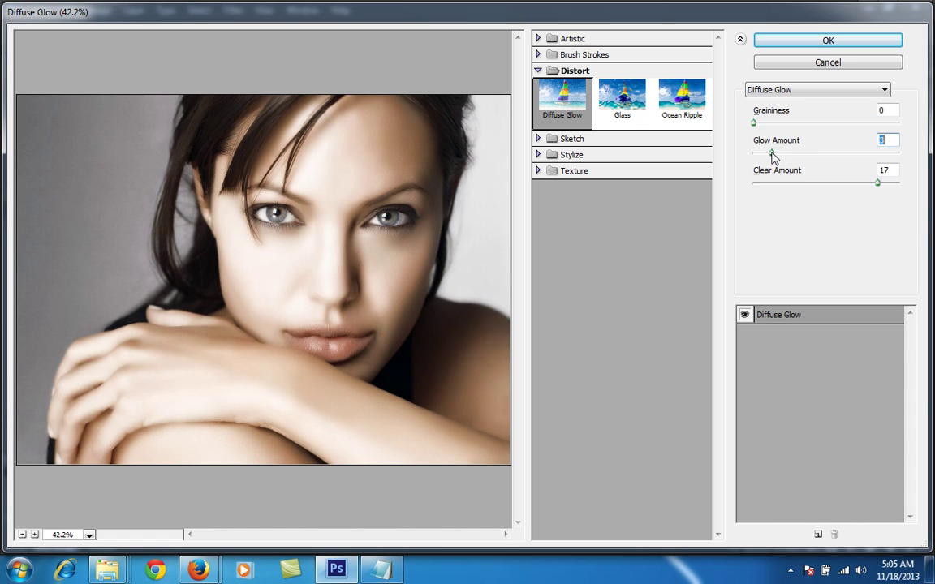
click(784, 46)
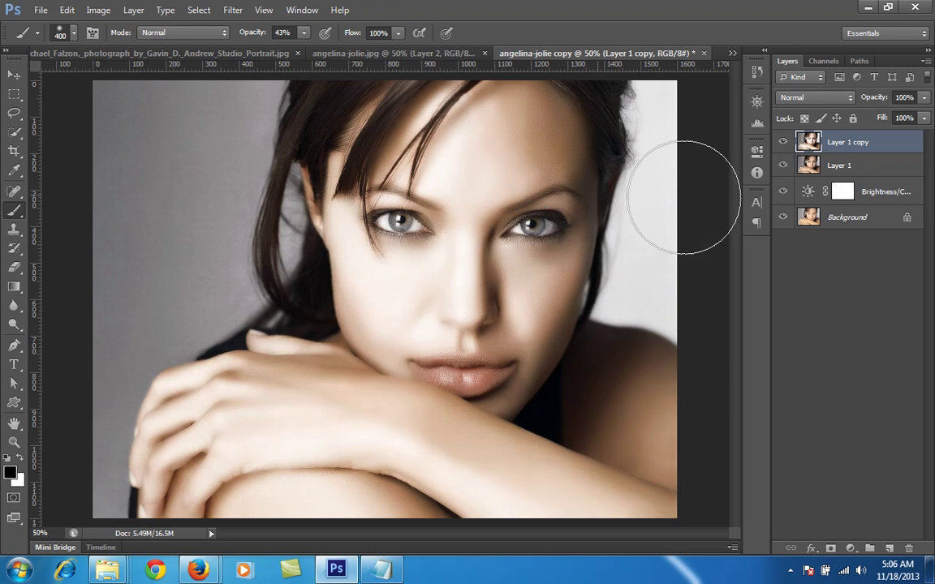
Hide Layer 1 copy, Layer 1 and the Brightness/Contrast layer to view the original
click(783, 146)
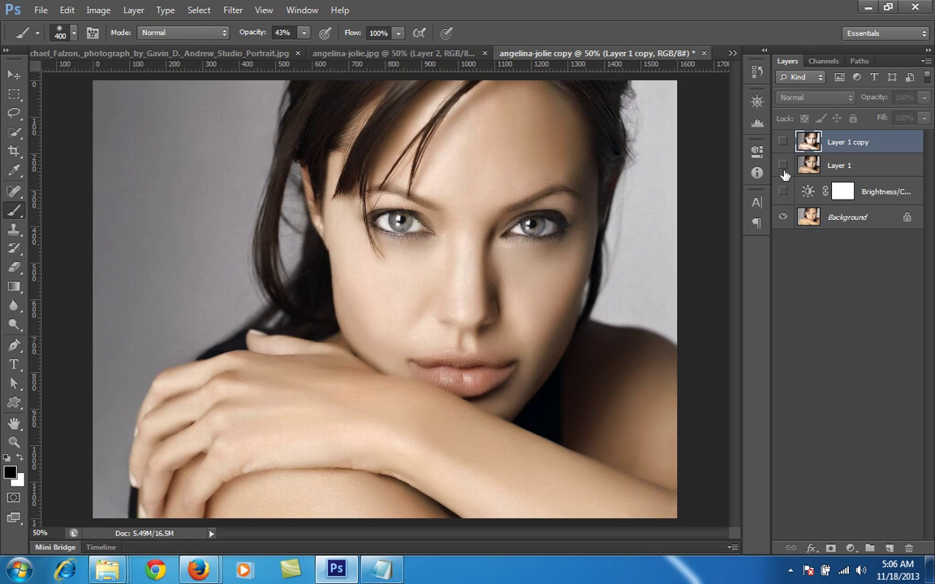
click(782, 166)
click(782, 191)
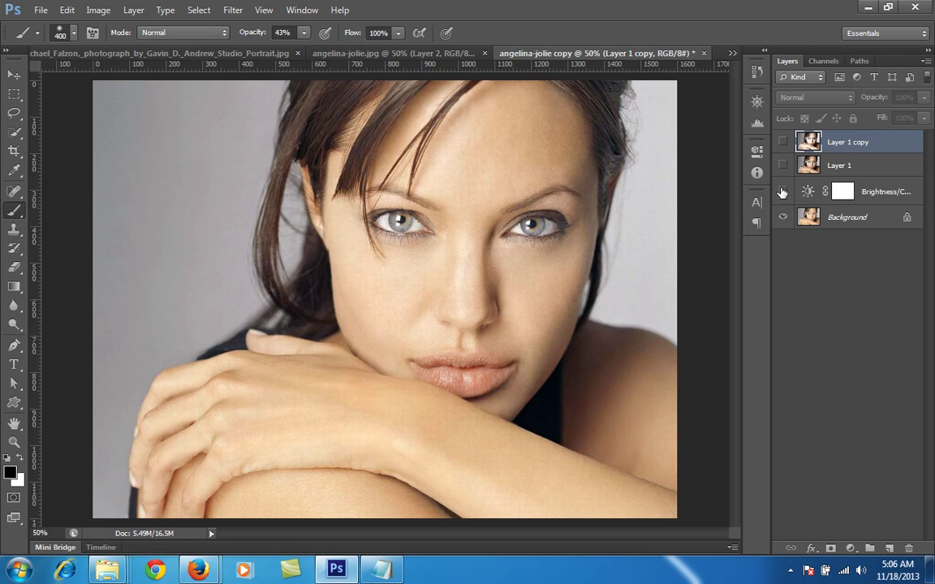
Turn the Brightness/Contrast layer, Layer 1 and Layer 1 copy back on, then select Layer 1 copy
click(875, 195)
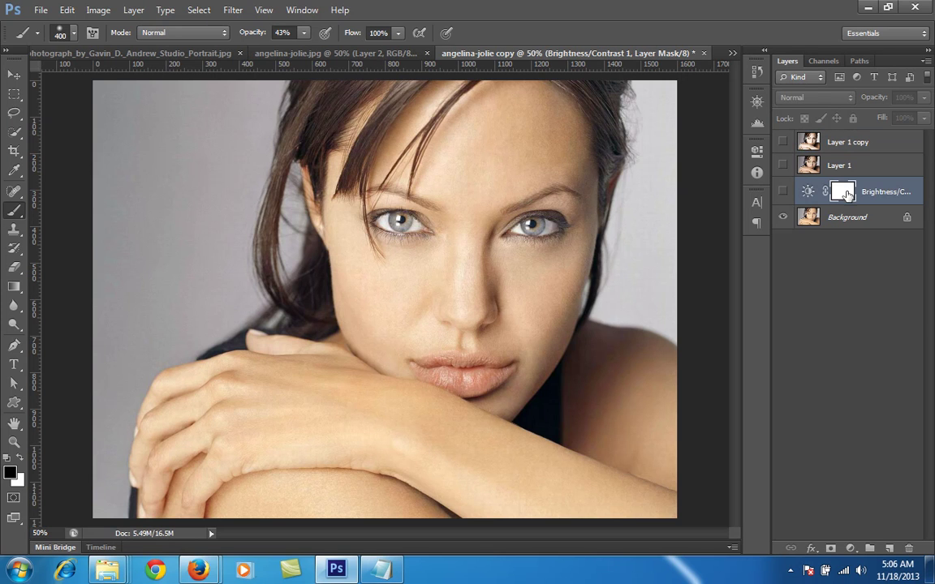
click(784, 192)
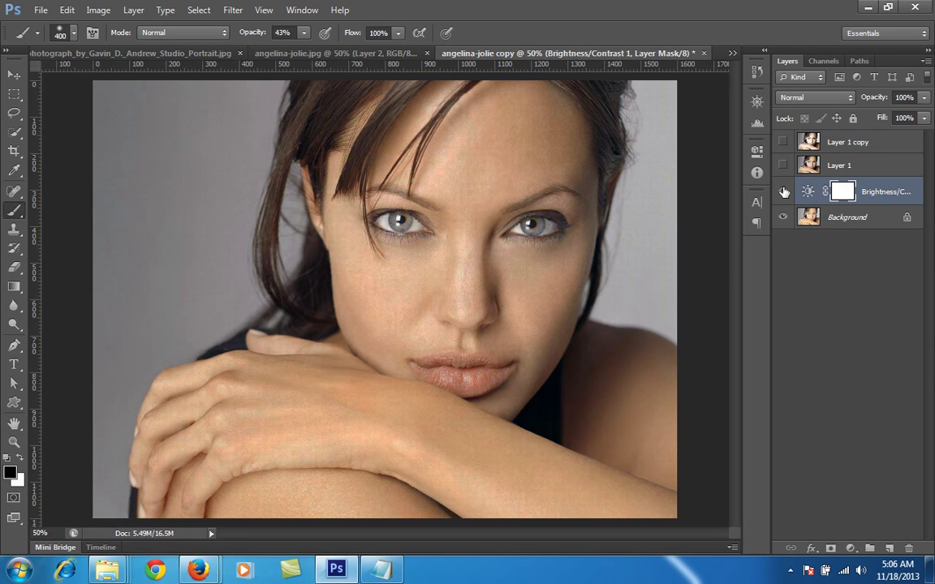
click(783, 165)
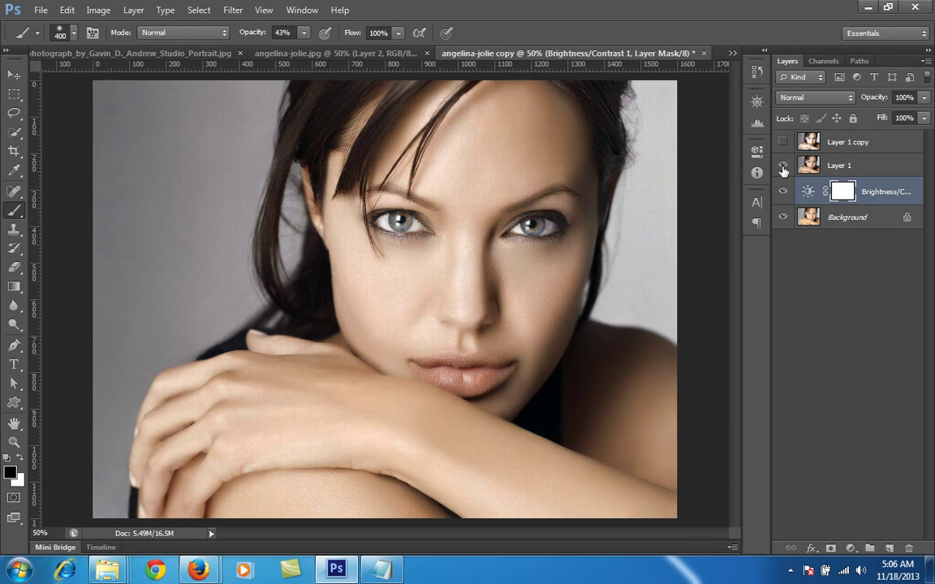
click(782, 144)
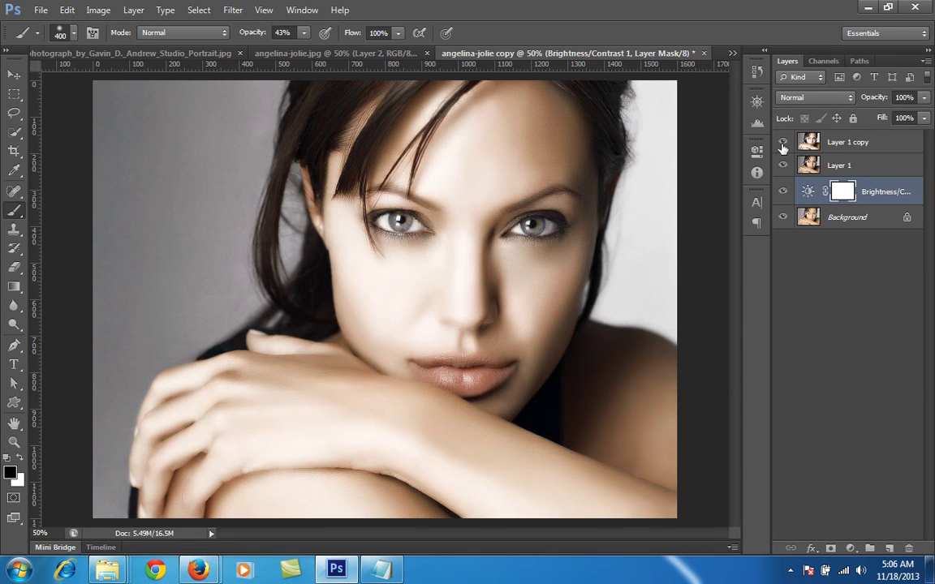
click(854, 143)
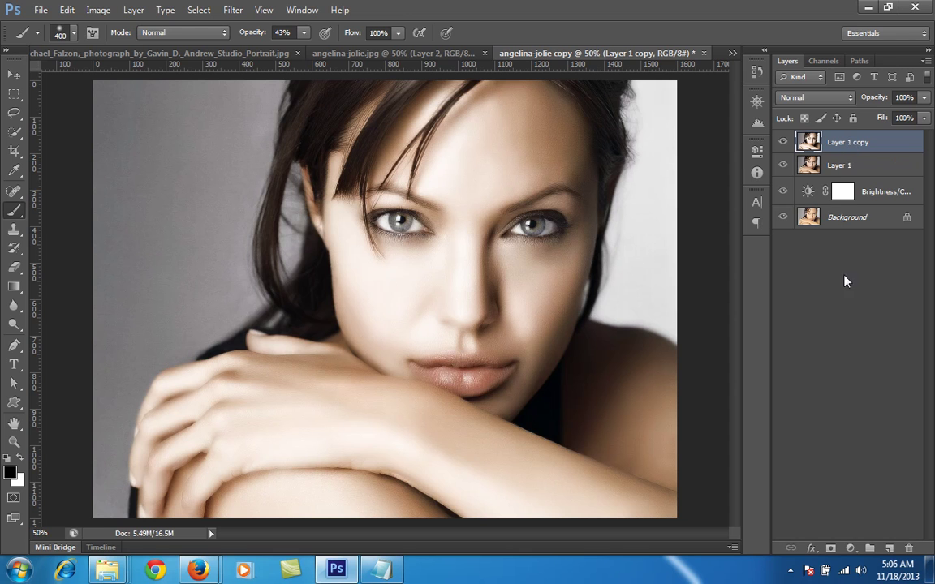
Add a Brightness/Contrast layer on top with Brightness -41 and Contrast 17
click(850, 548)
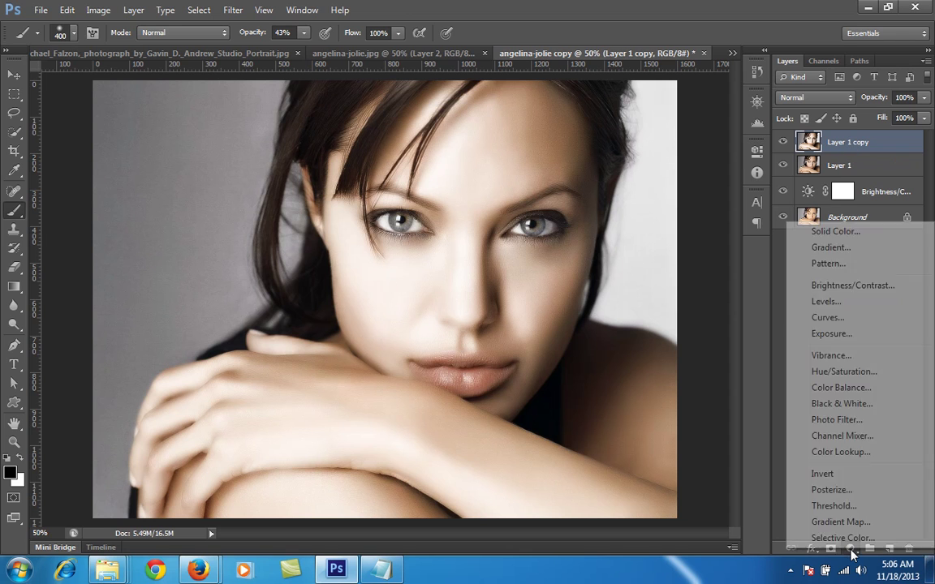
click(836, 287)
drag(631, 227, 620, 230)
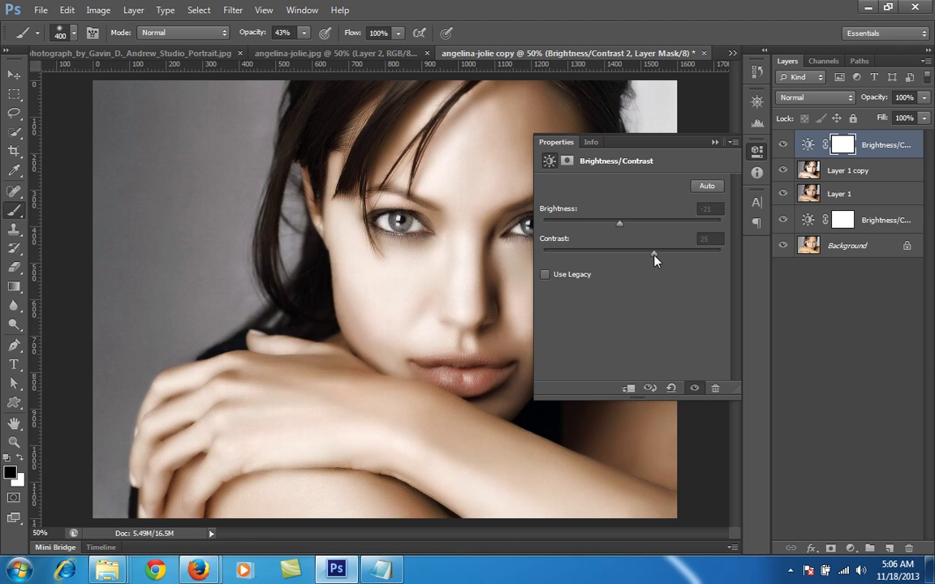
drag(619, 226, 604, 231)
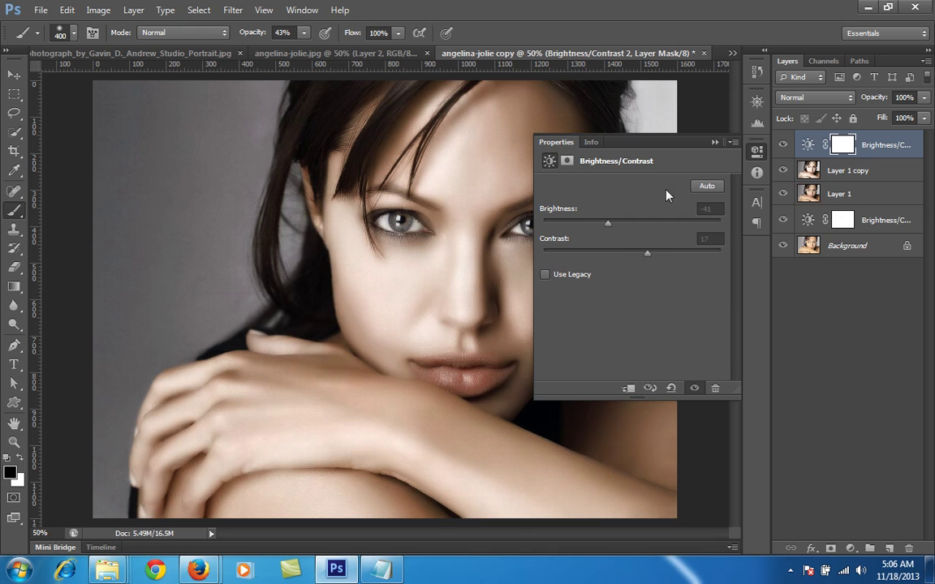
click(713, 143)
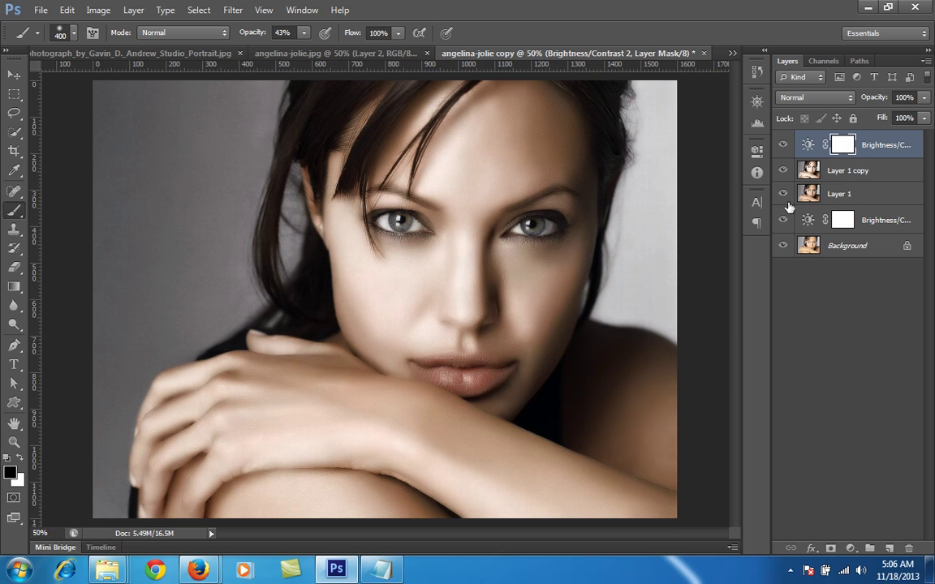
Hide and re-show the retouch layers to compare, then select Layer 1 copy
drag(787, 171, 787, 216)
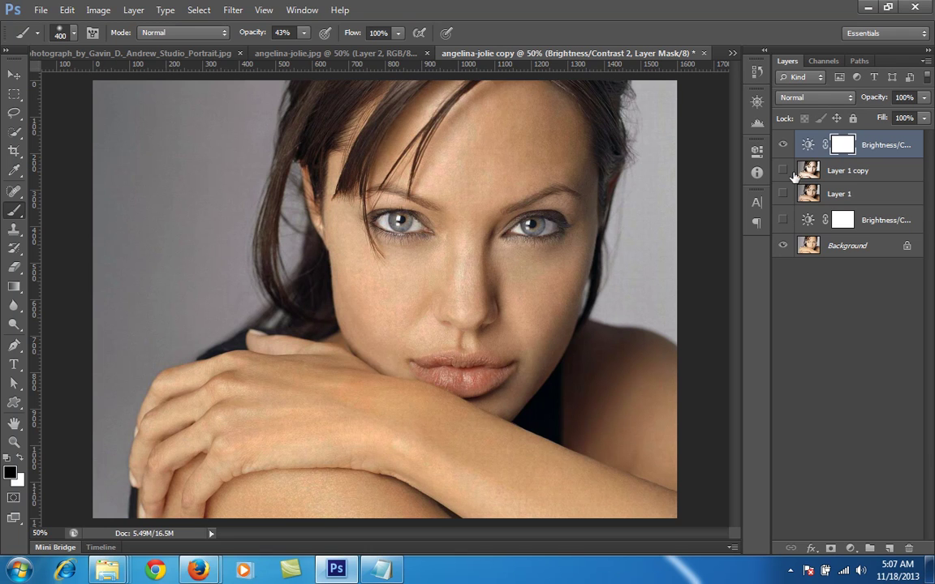
drag(783, 218, 783, 171)
click(847, 172)
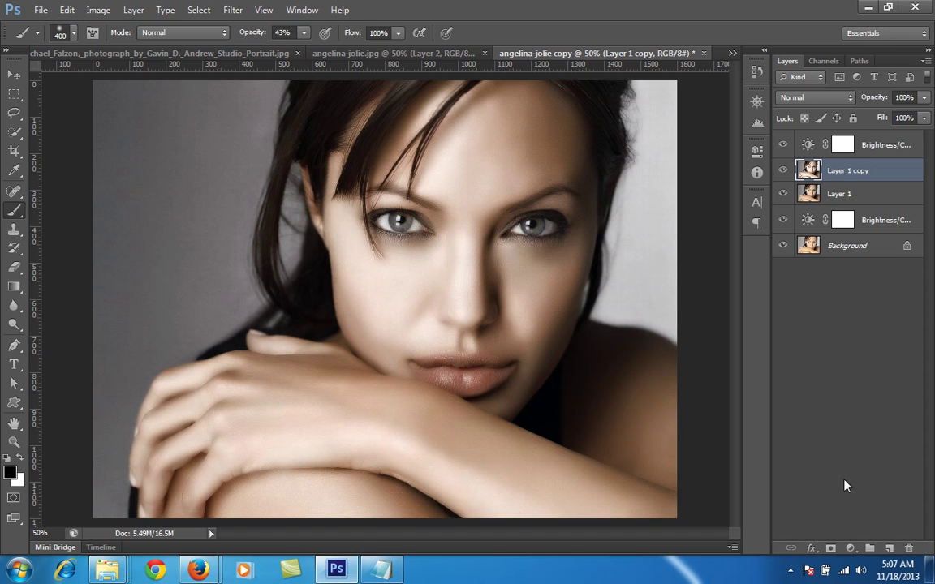
Mask Layer 1 copy and paint out the glow over the hair with a 61% opacity black brush
click(832, 550)
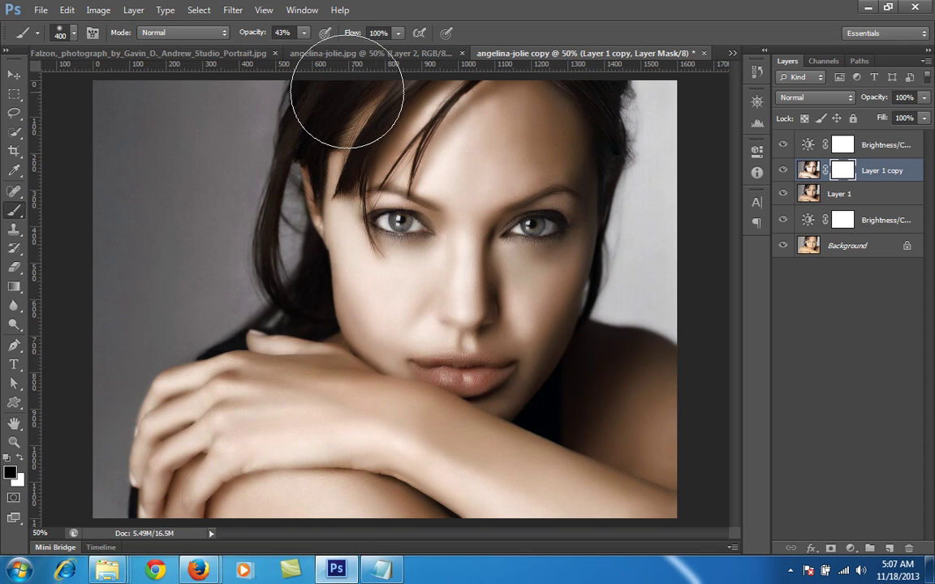
key(bracketleft)
key(bracketleft)
key(bracketleft)
key(bracketleft)
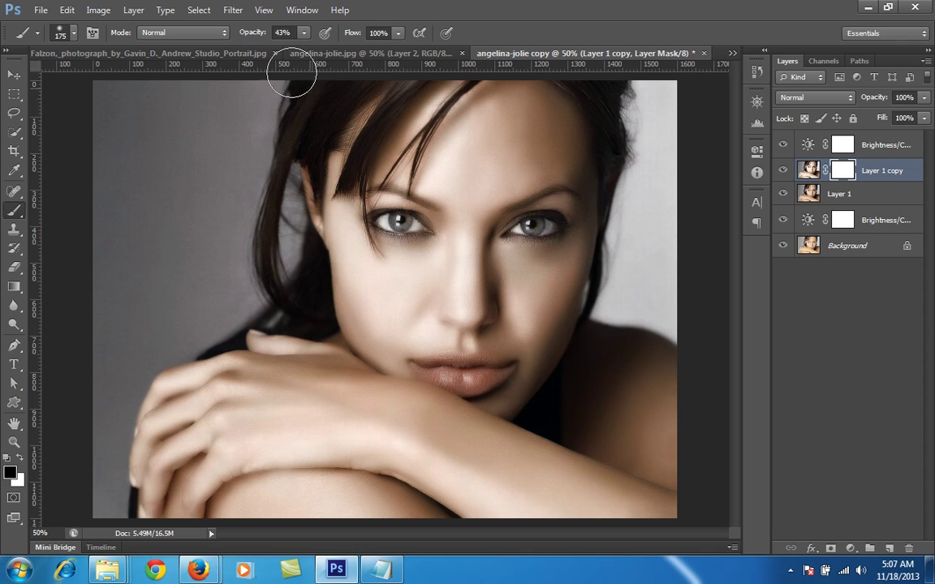
drag(253, 38, 268, 37)
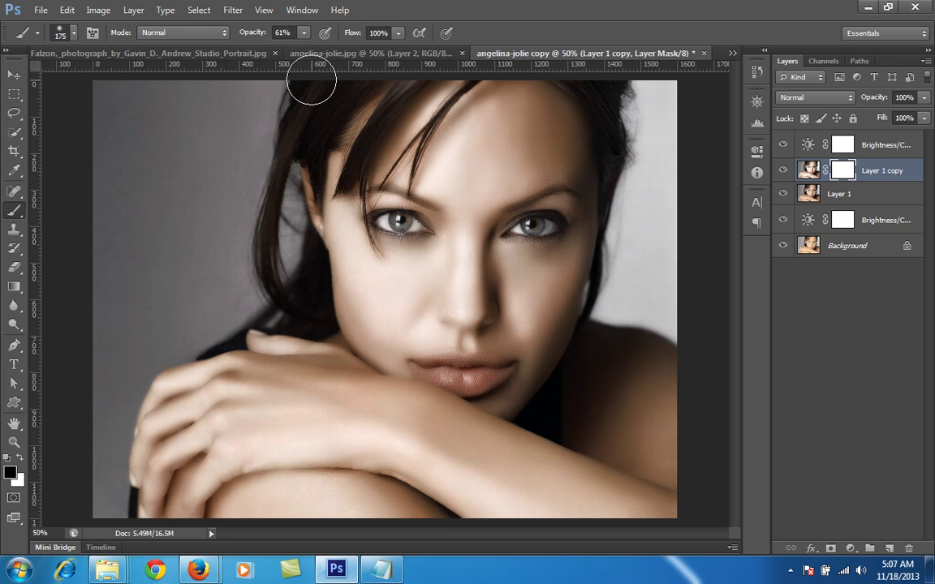
key(bracketleft)
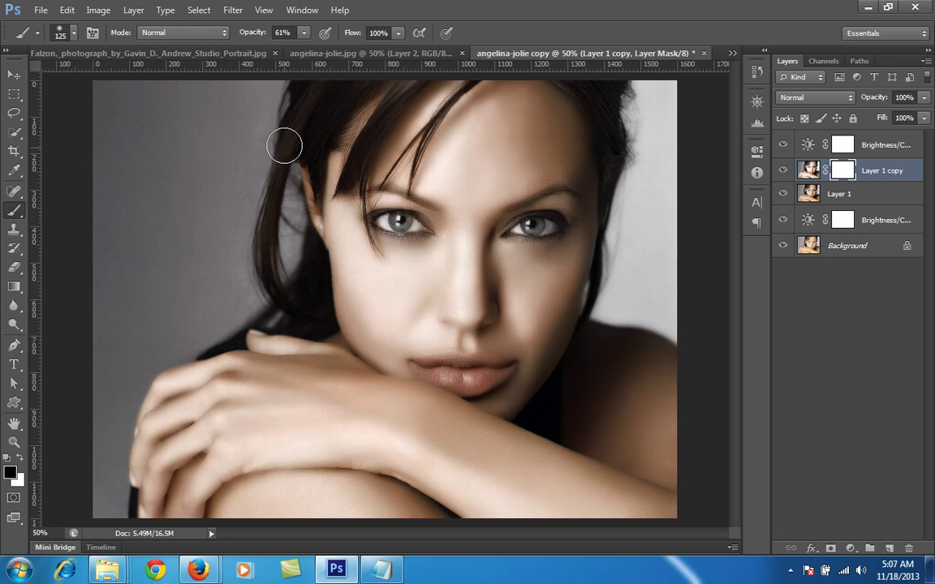
drag(309, 105, 339, 75)
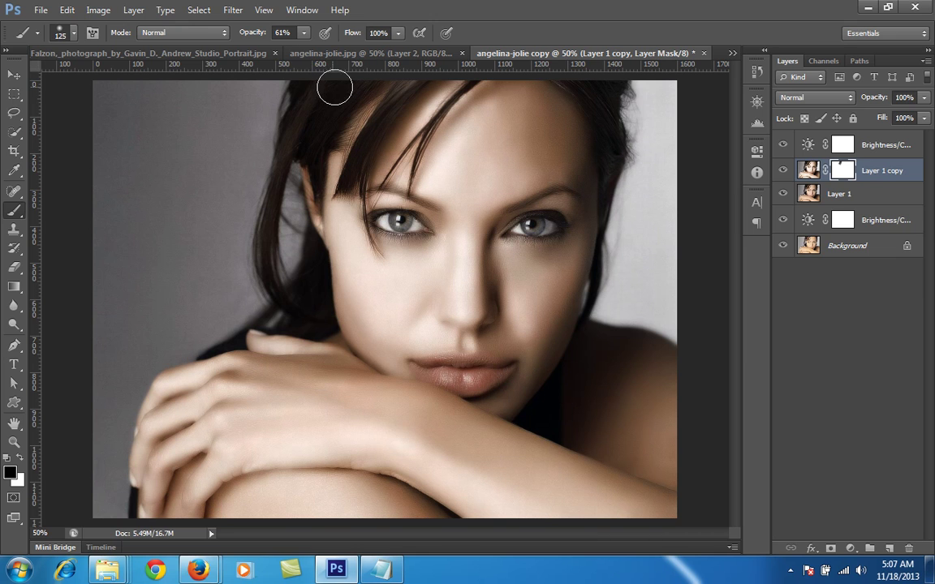
key(bracketleft)
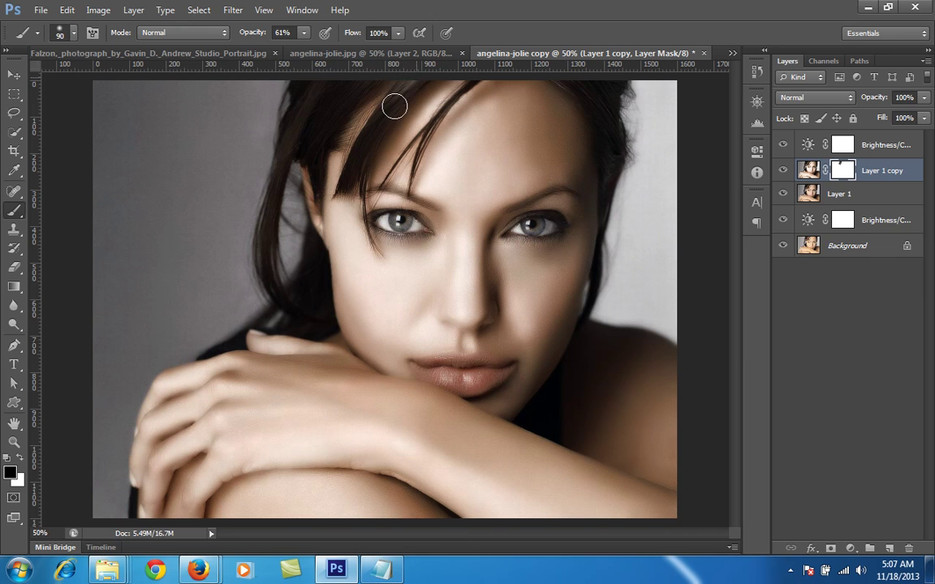
key(bracketleft)
key(bracketleft)
key(bracketleft)
key(bracketleft)
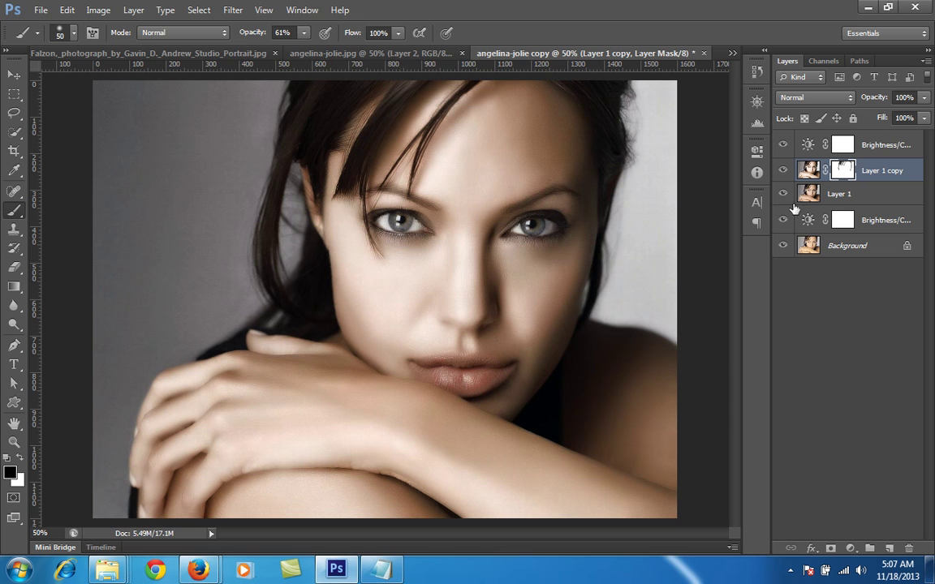
drag(784, 219, 785, 145)
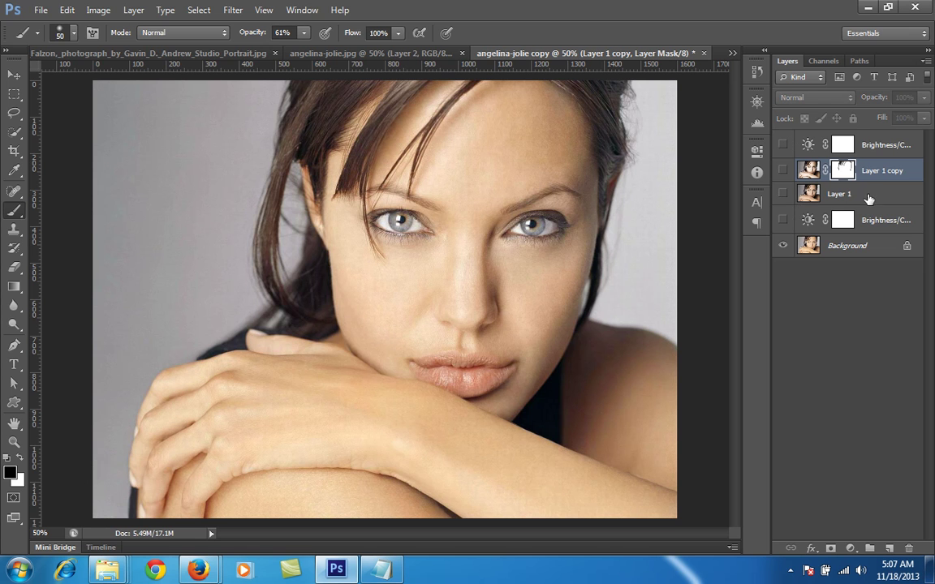
click(874, 224)
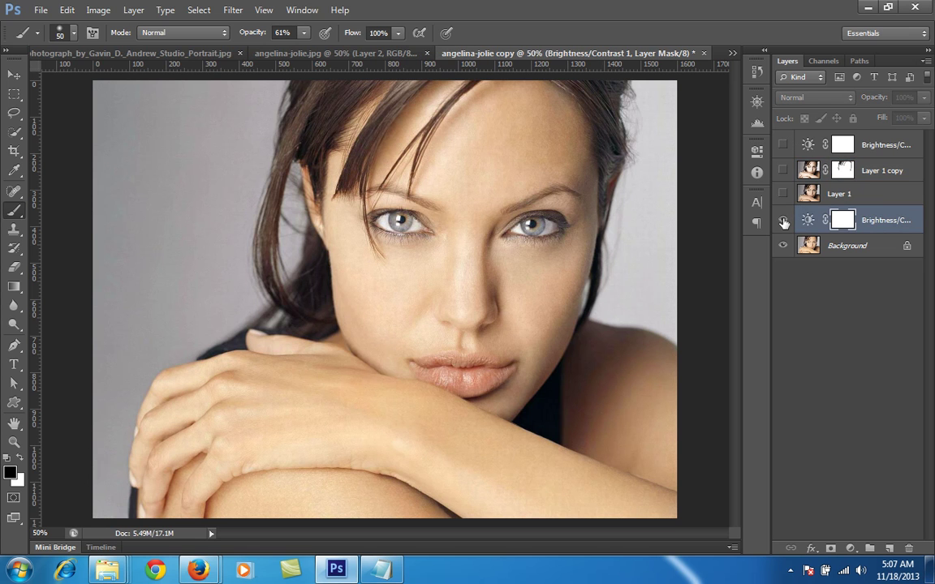
click(783, 220)
click(784, 194)
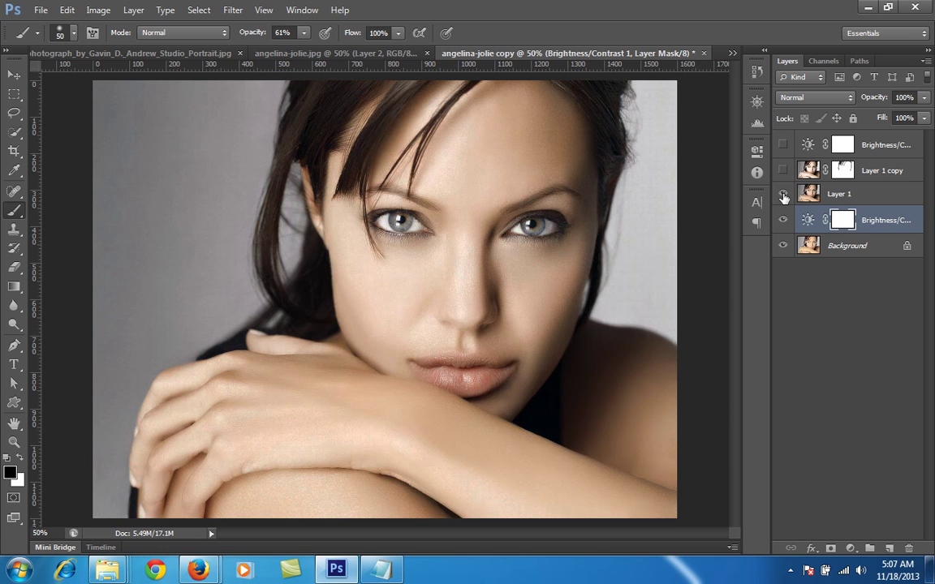
click(783, 171)
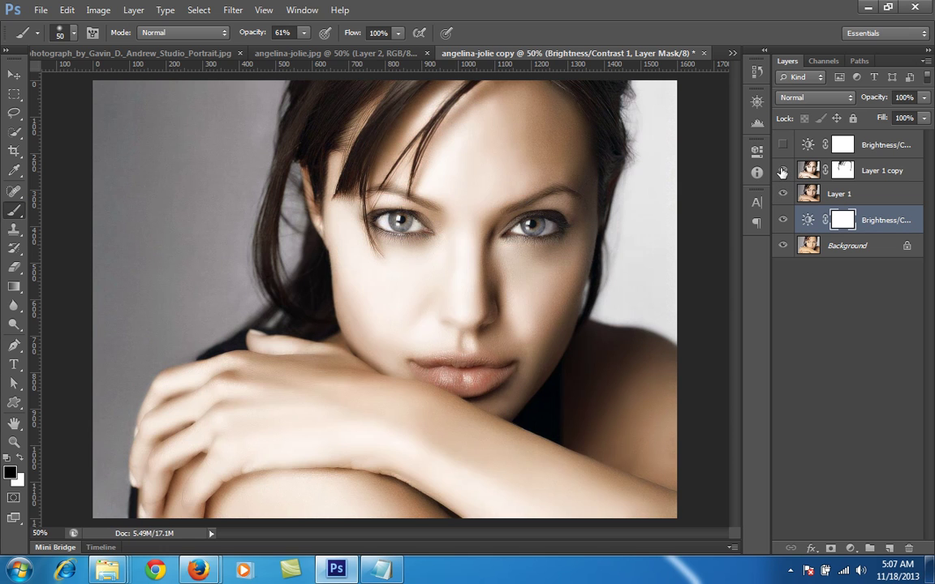
click(783, 145)
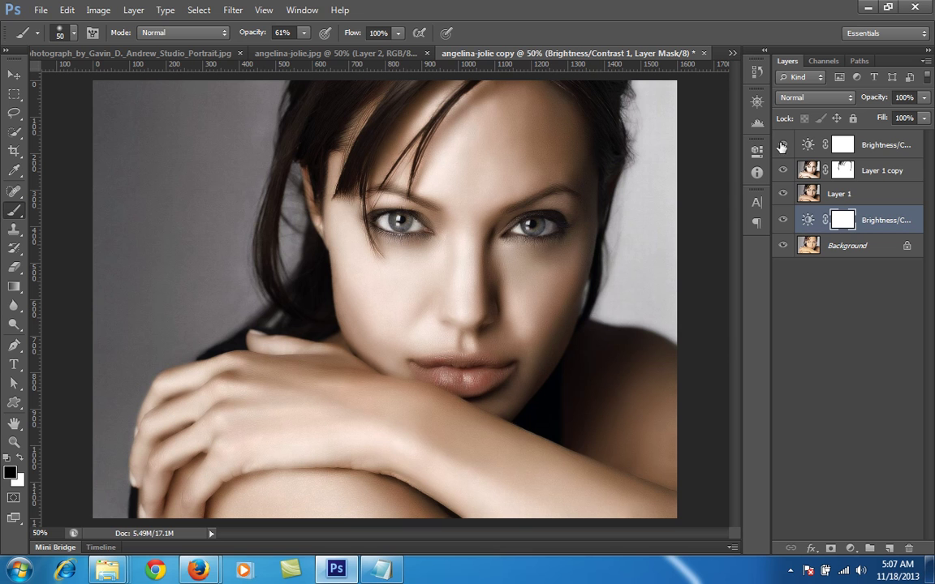
click(871, 152)
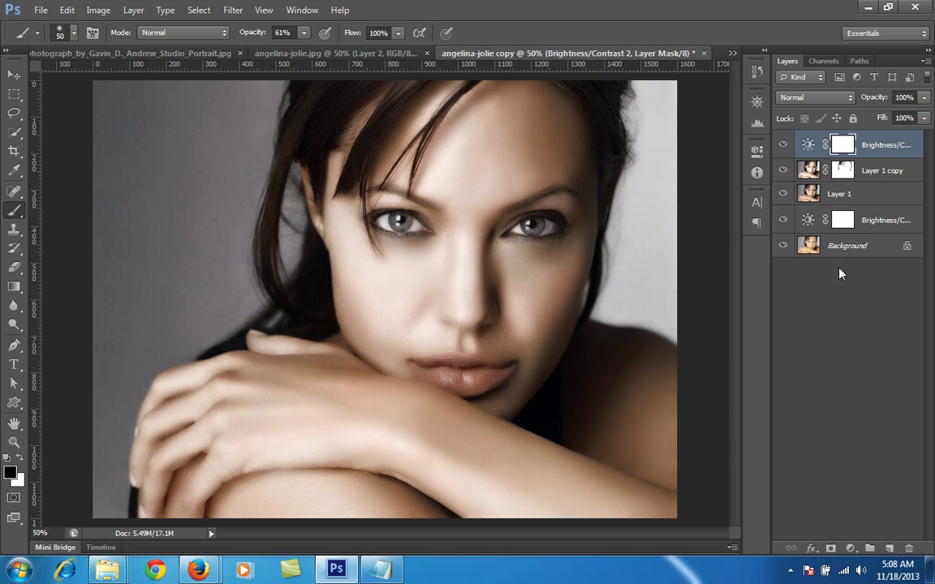
Add a Color Balance layer pushing midtones toward cyan and yellow, toggling it to compare
click(850, 550)
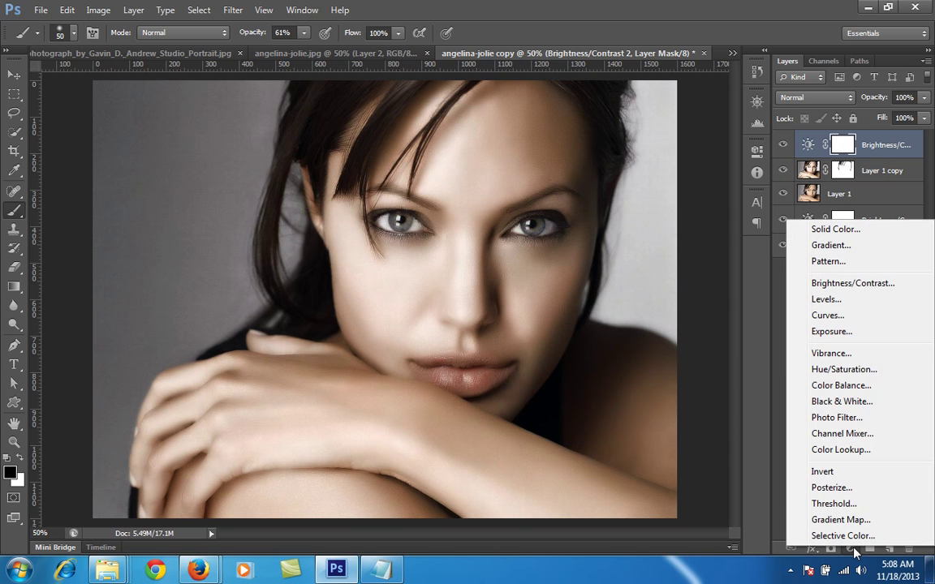
click(845, 386)
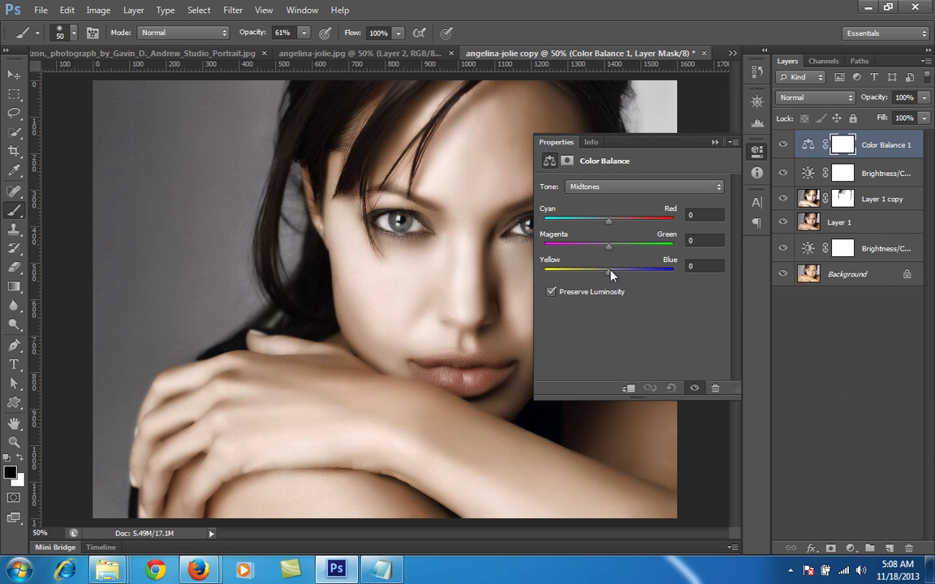
drag(612, 278, 601, 277)
drag(610, 223, 603, 226)
click(713, 143)
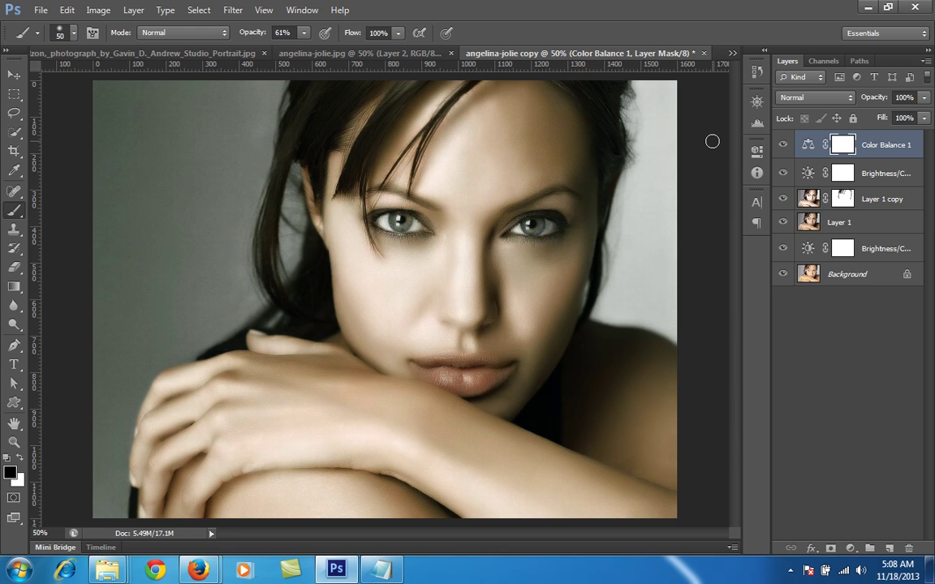
click(785, 146)
click(786, 147)
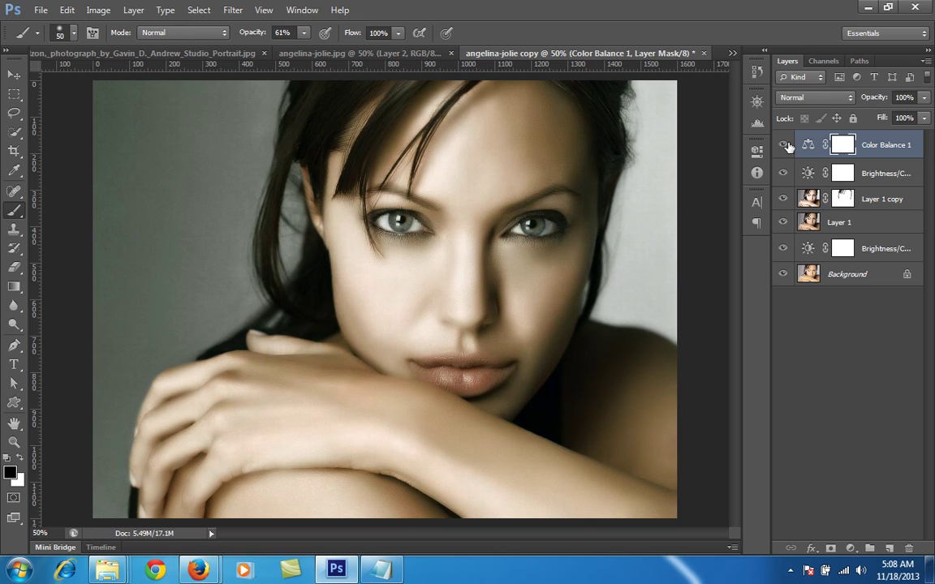